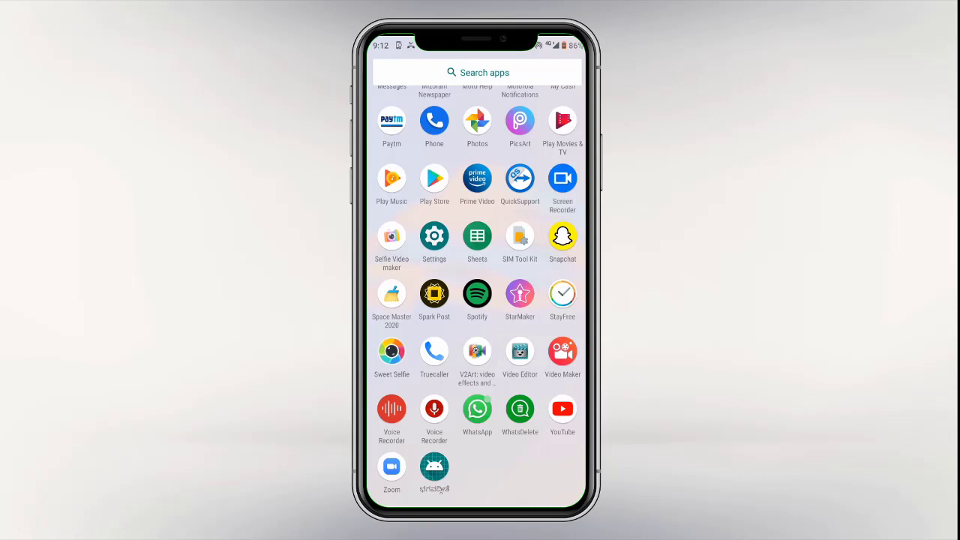
- Launch Zerodha Kite from the app drawer to reach the watchlist with BHEL
scroll(477, 285, up, 10)
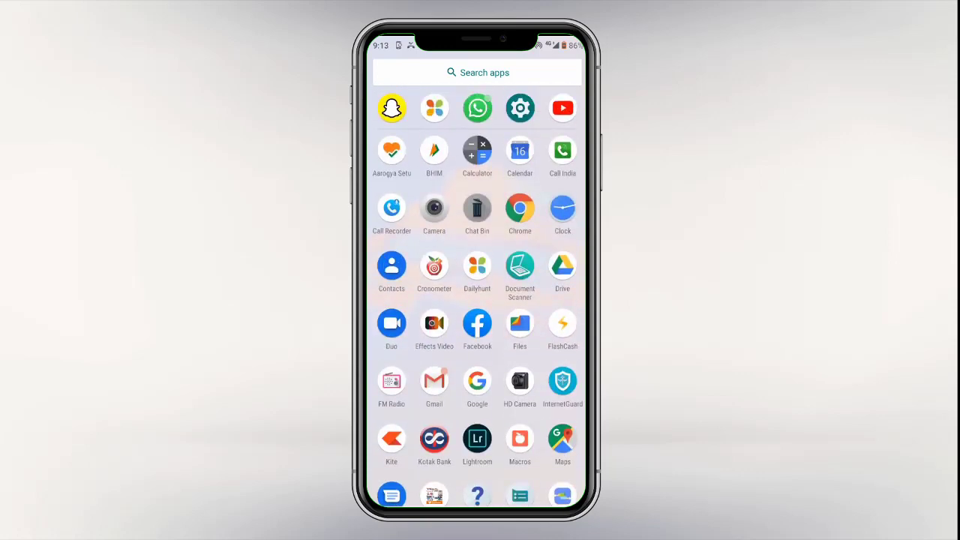
click(391, 439)
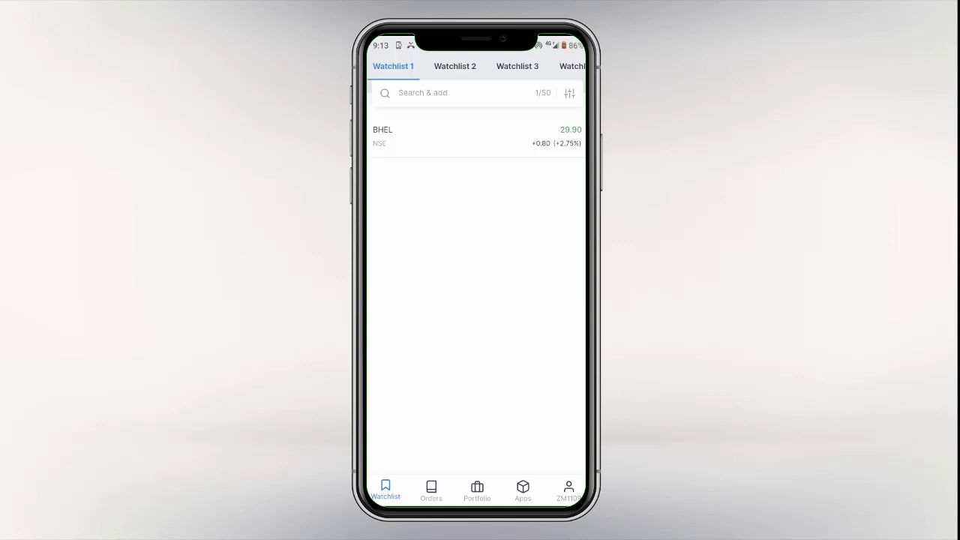
- Start a BHEL sell order and set the quantity to 1973 shares
click(450, 135)
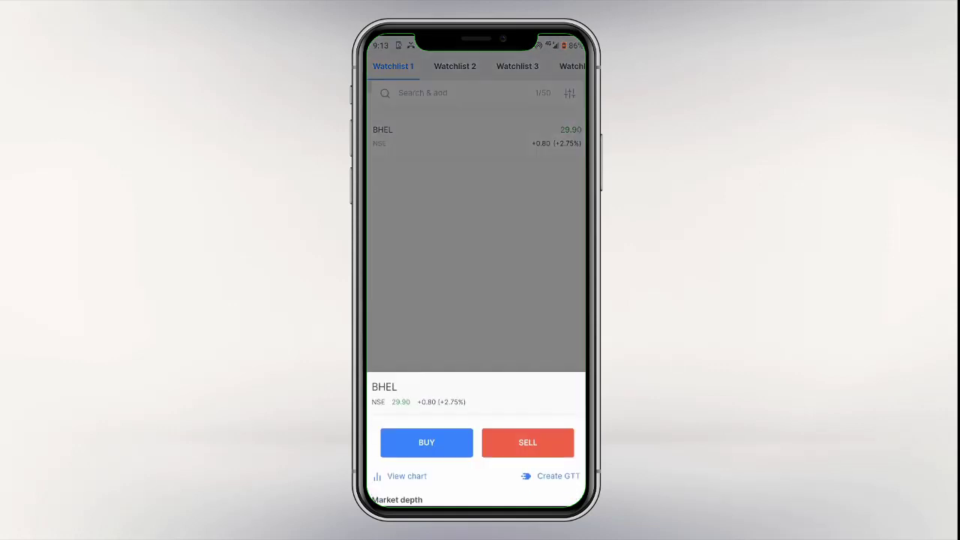
click(527, 442)
click(420, 133)
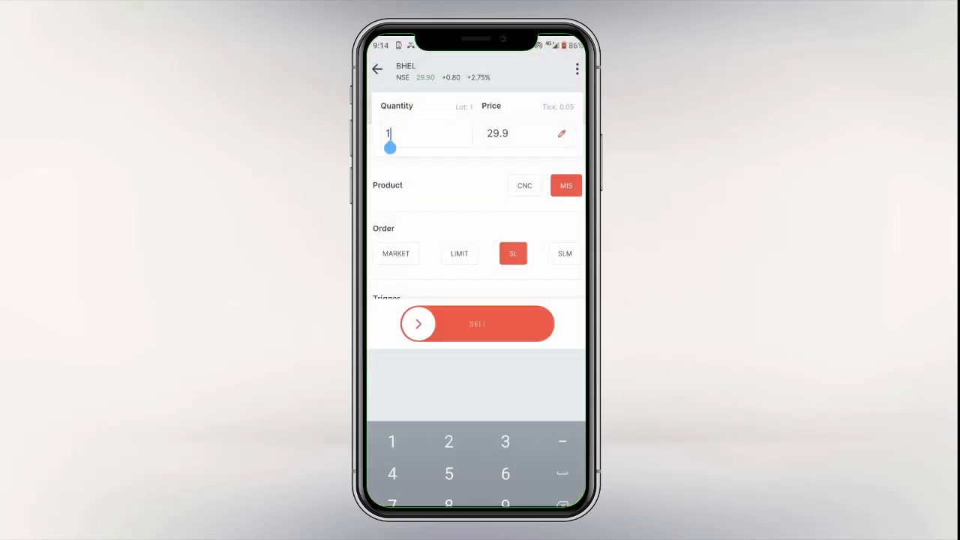
text(1973)
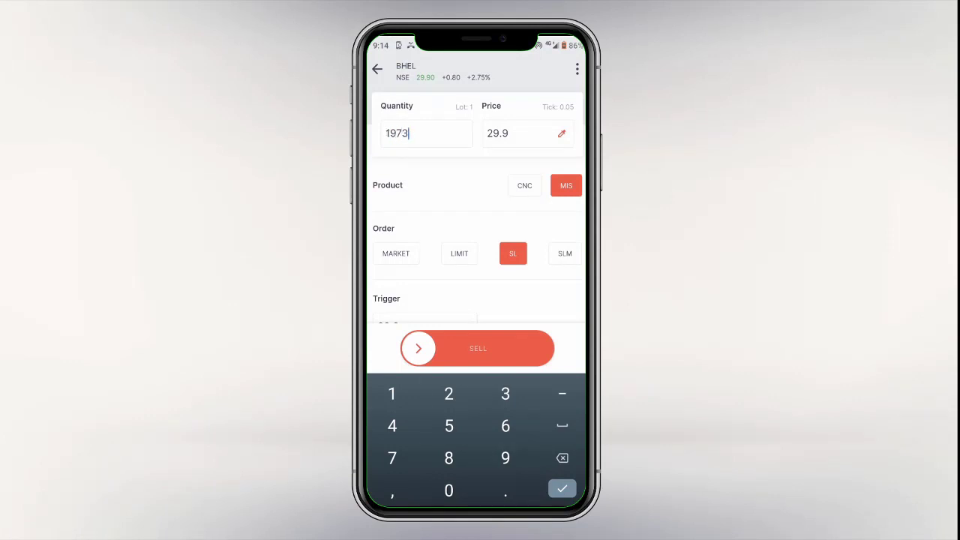
- Set price and trigger to 29.65 and swipe to submit the MIS SL sell
click(508, 141)
key(BackSpace)
key(BackSpace)
text(.)
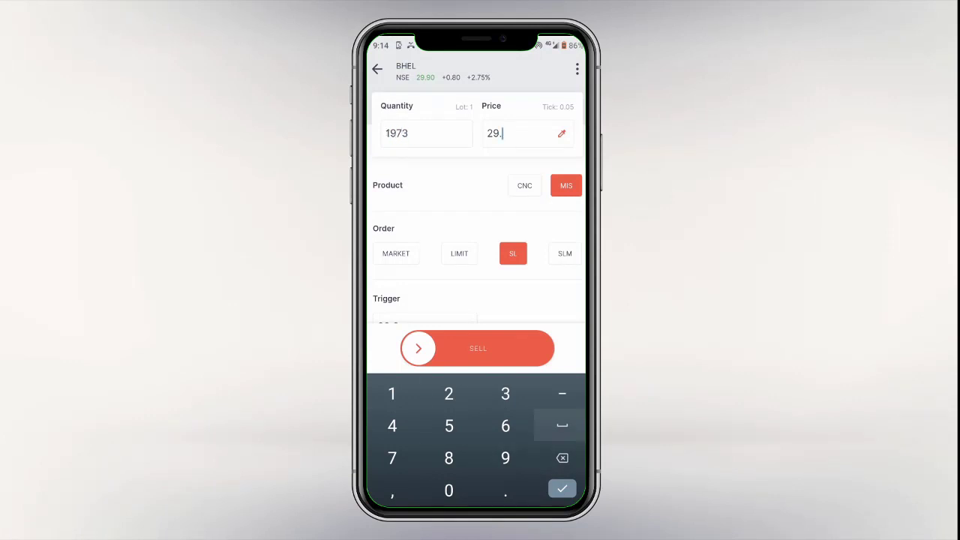
text(65)
scroll(477, 225, down, 1)
click(401, 288)
key(BackSpace)
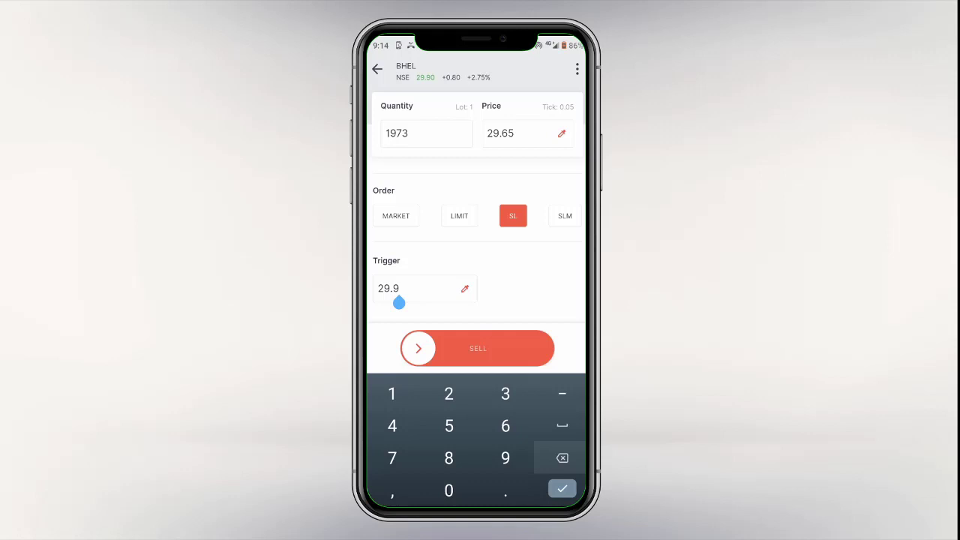
text(65)
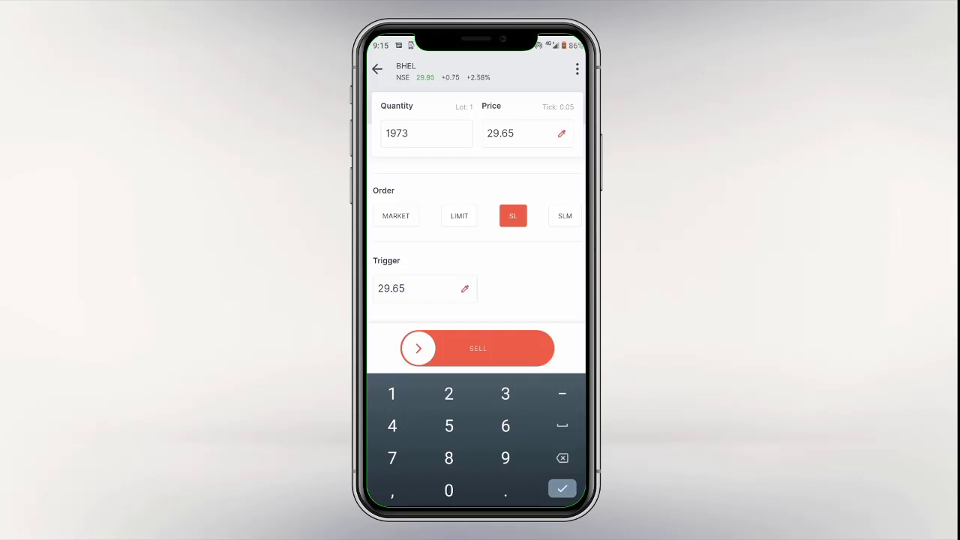
drag(417, 348, 536, 348)
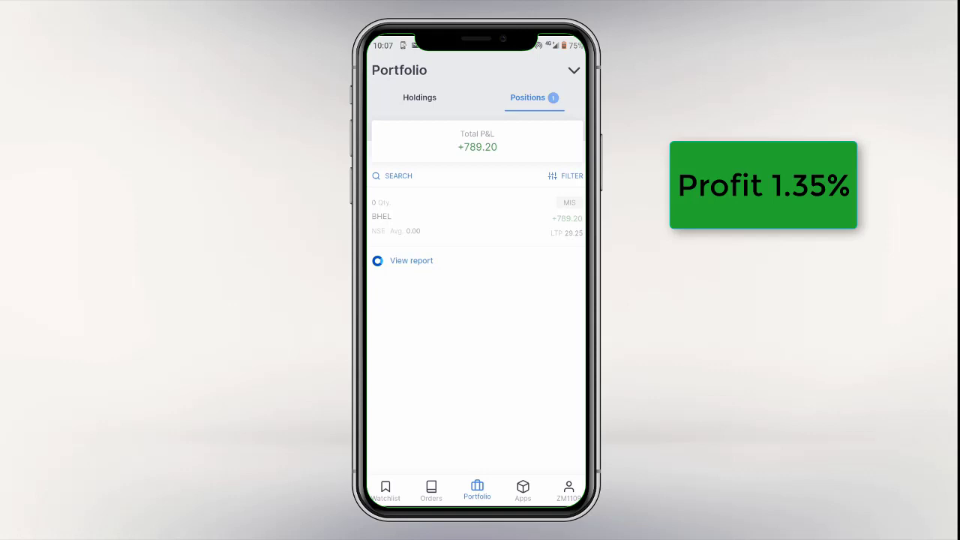
- Go to Orders to see both BHEL legs executed at 29.65 and 29.25
click(431, 492)
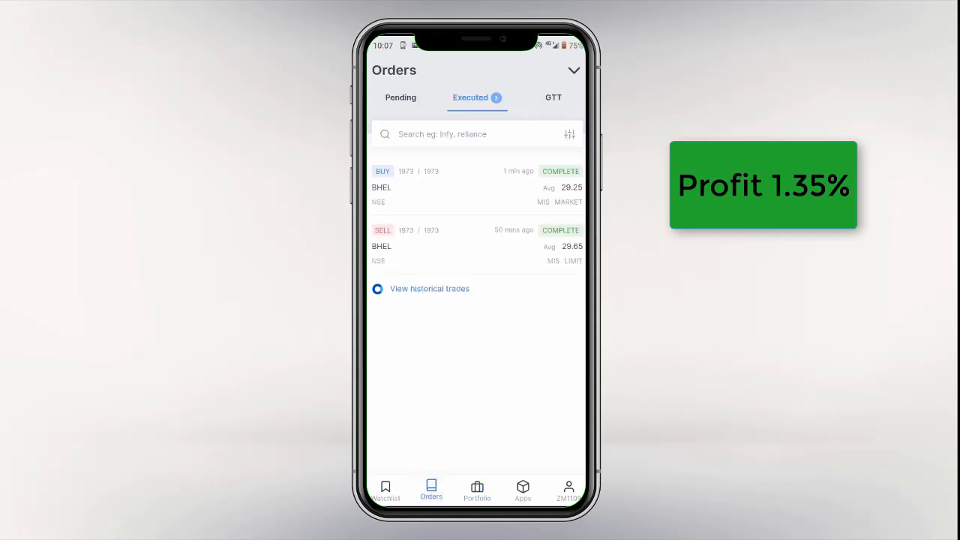